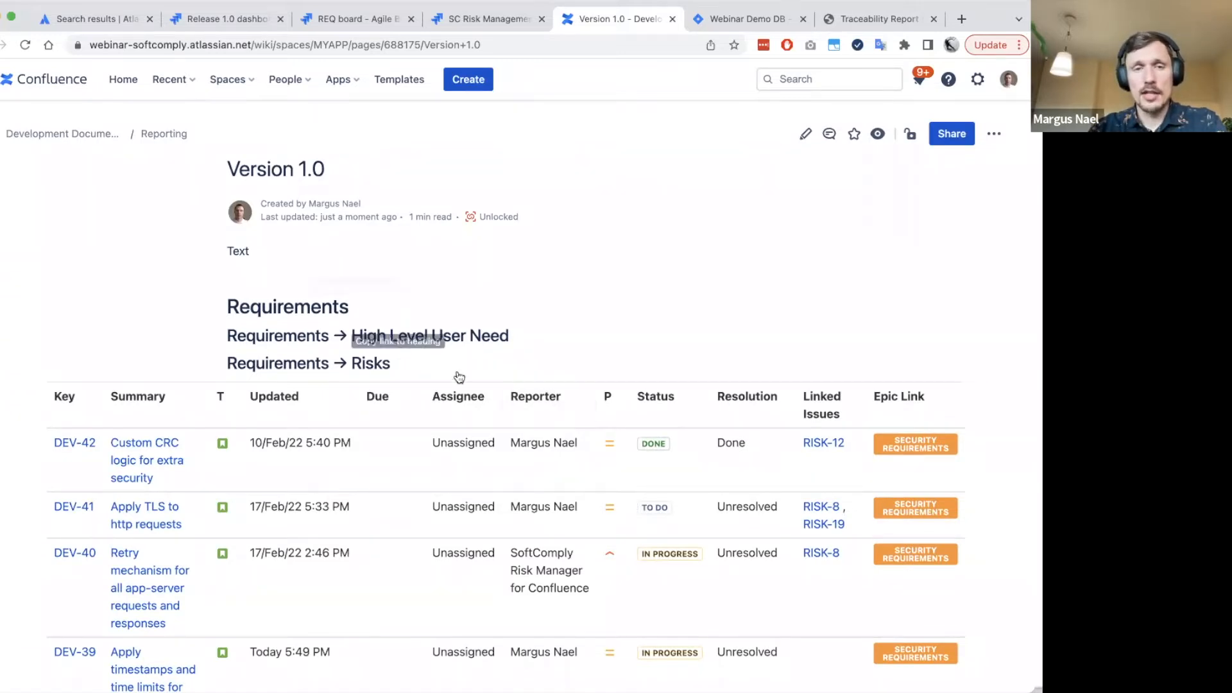
Switch to the Atlassian Marketplace search results and view the SoftComply Static Snapshots app listing
scroll(504, 467, "down", 1)
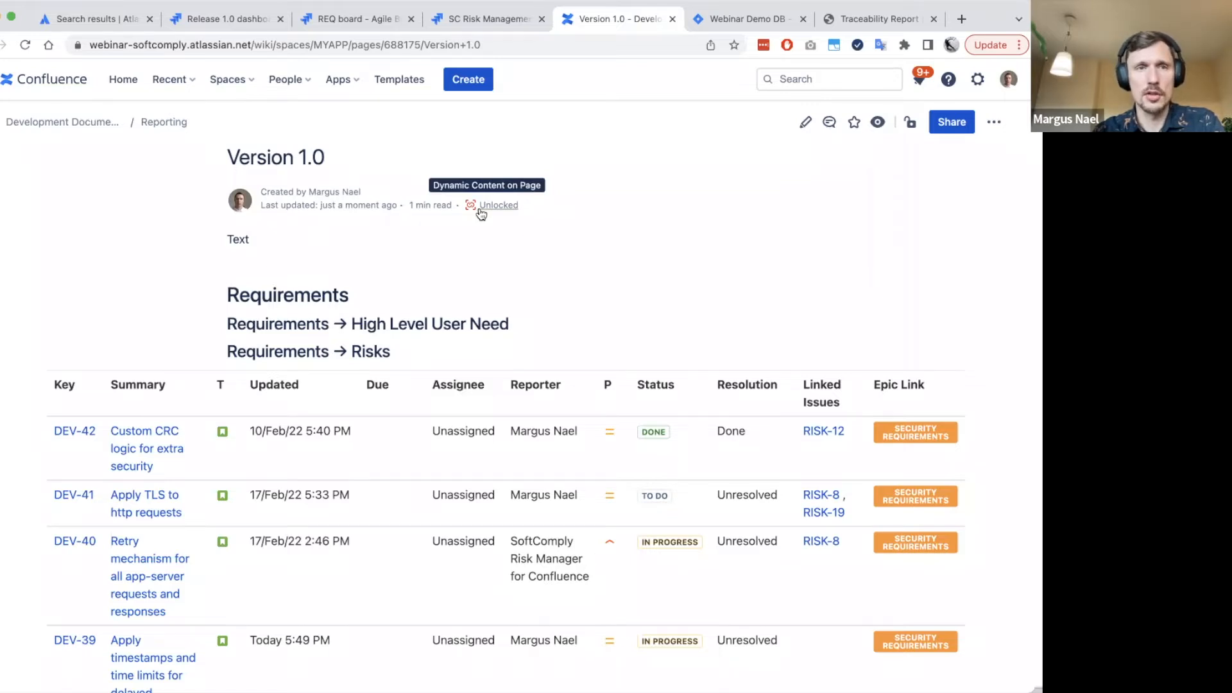
left_click(91, 19)
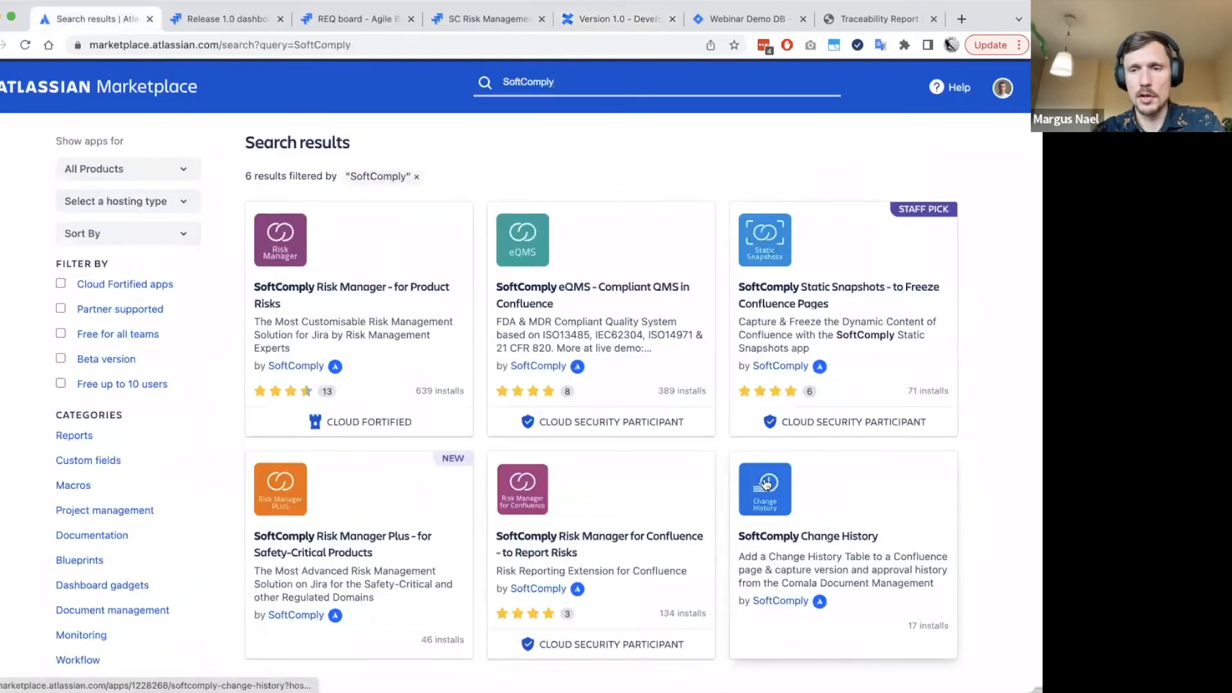
left_click(779, 323)
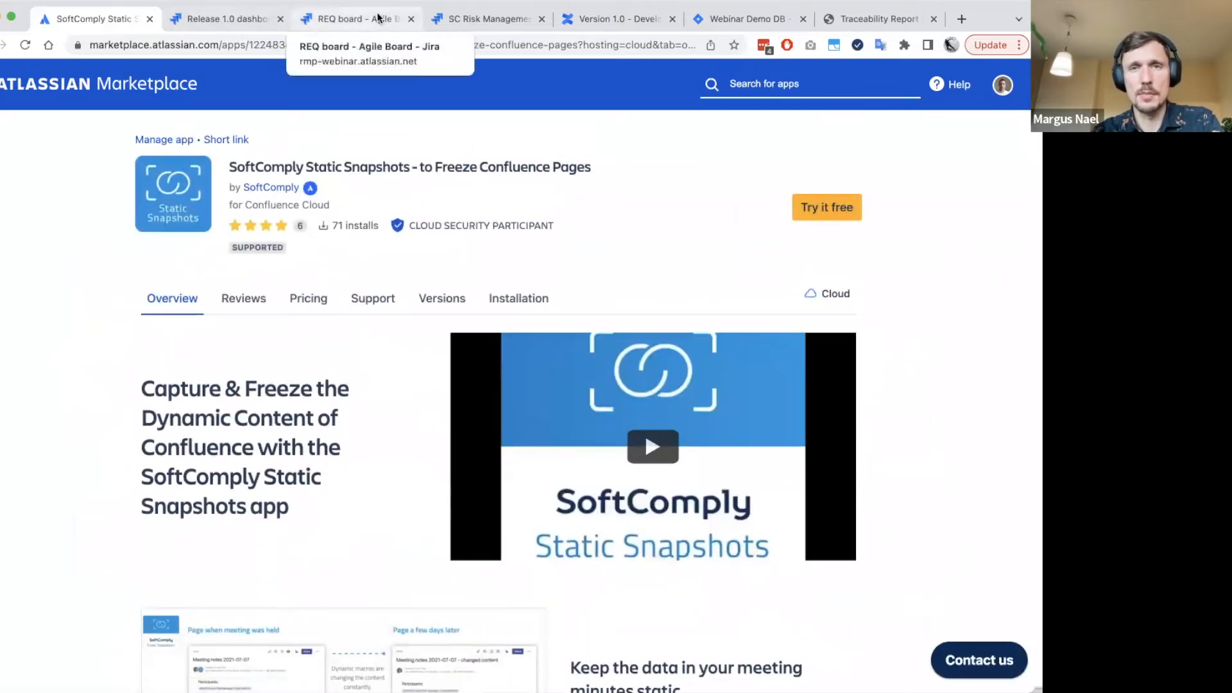
Return to the Version 1.0 page in Confluence and take a new snapshot of its dynamic content
left_click(625, 19)
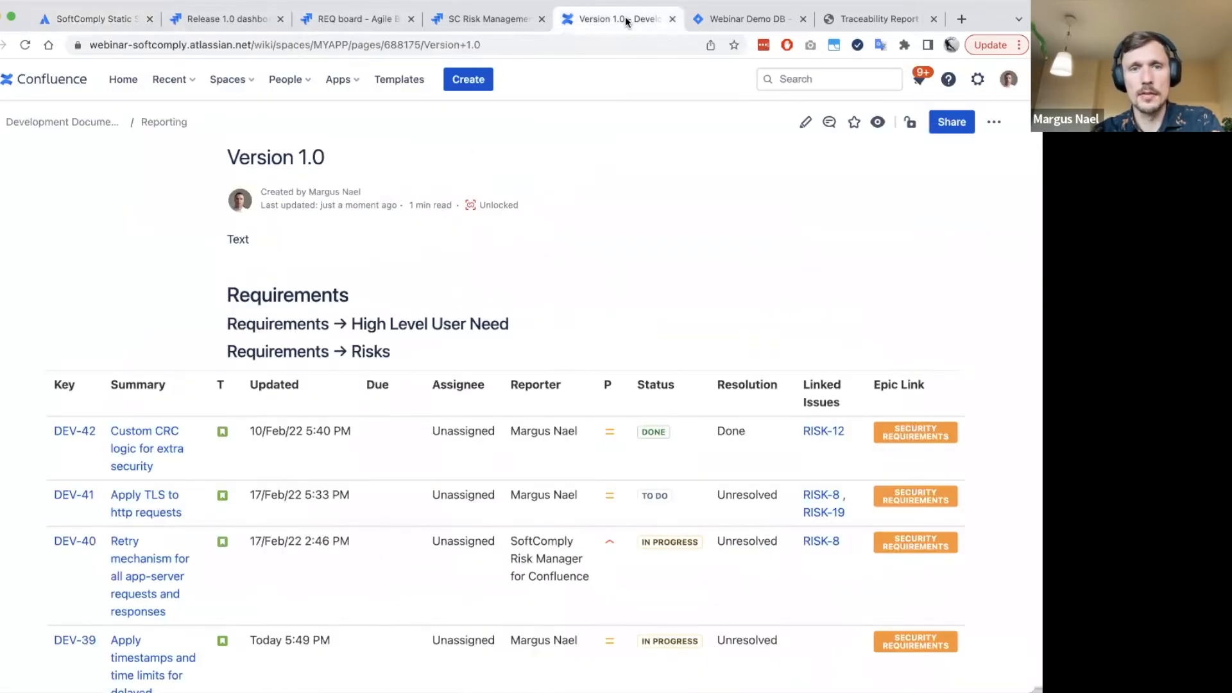
left_click(494, 206)
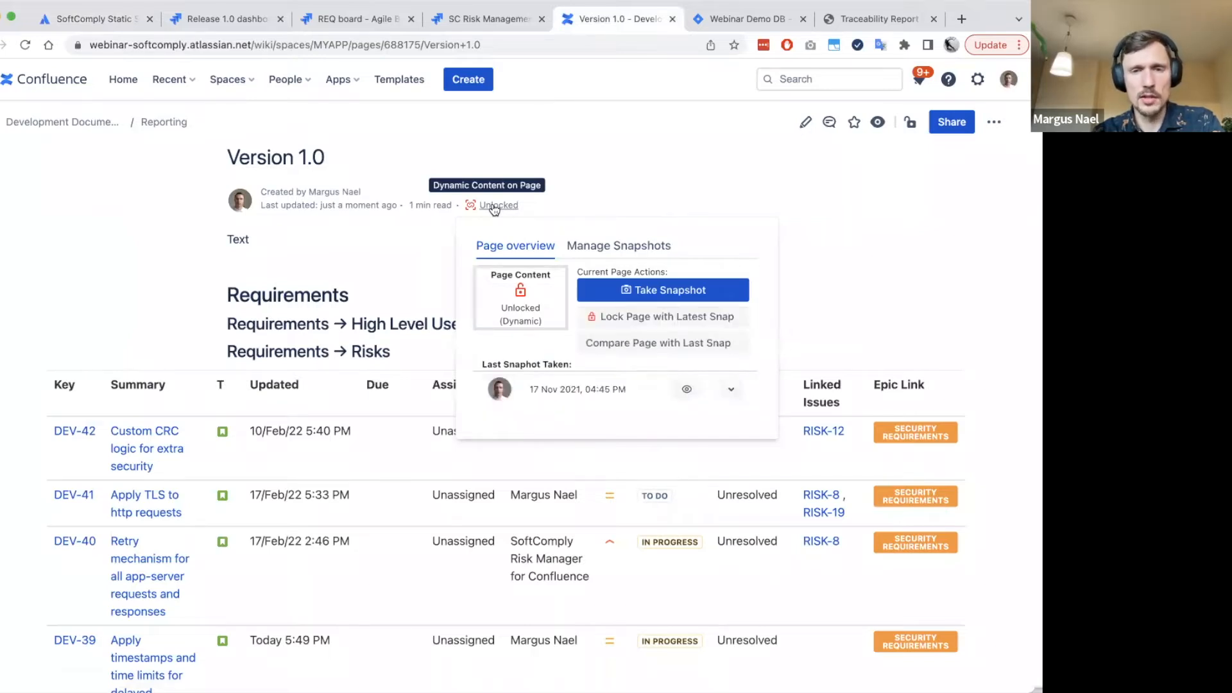
left_click(639, 291)
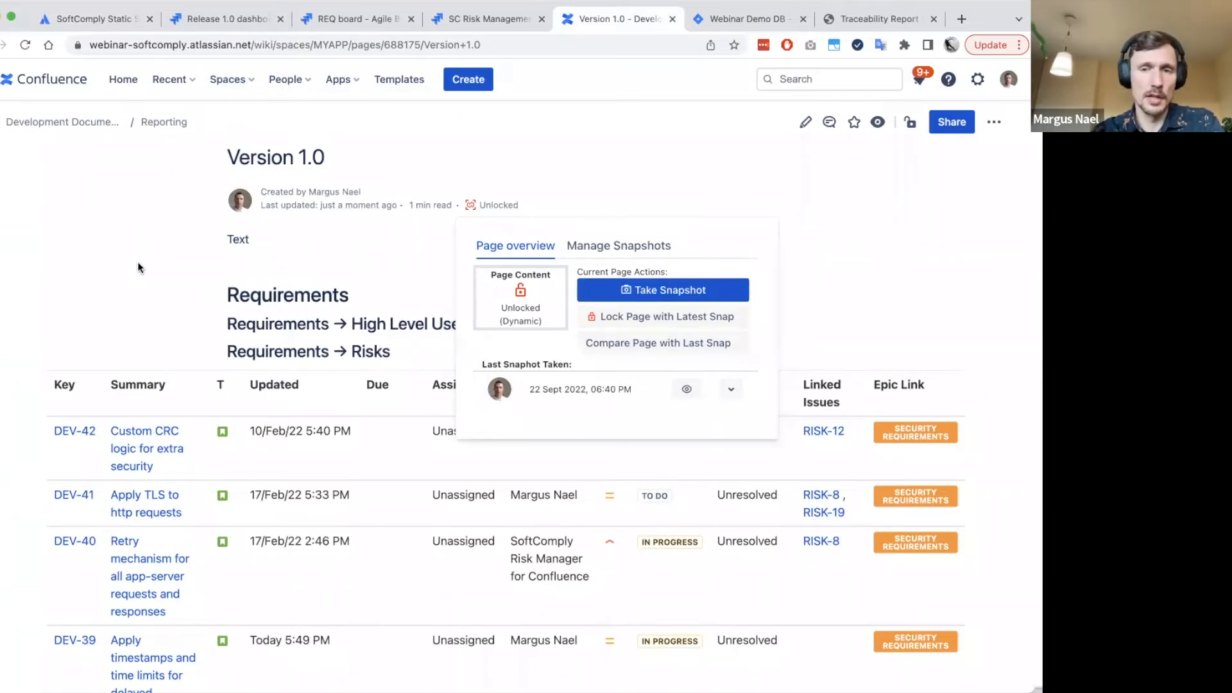
Preview the 22 Sept 2022, 06:40 PM snapshot among the page's managed snapshots, read through its requirements table, and close the preview
left_click(604, 249)
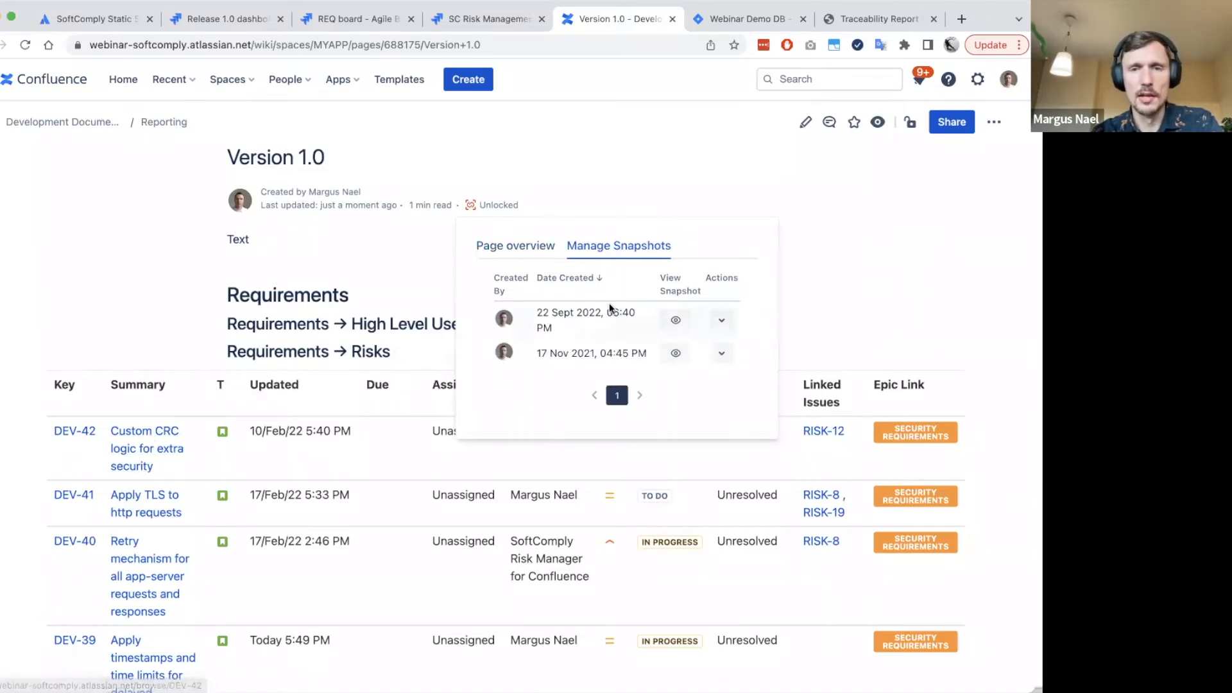
mouse_move(540, 310)
left_mouse_down()
mouse_move(632, 313)
mouse_move(546, 331)
left_mouse_up()
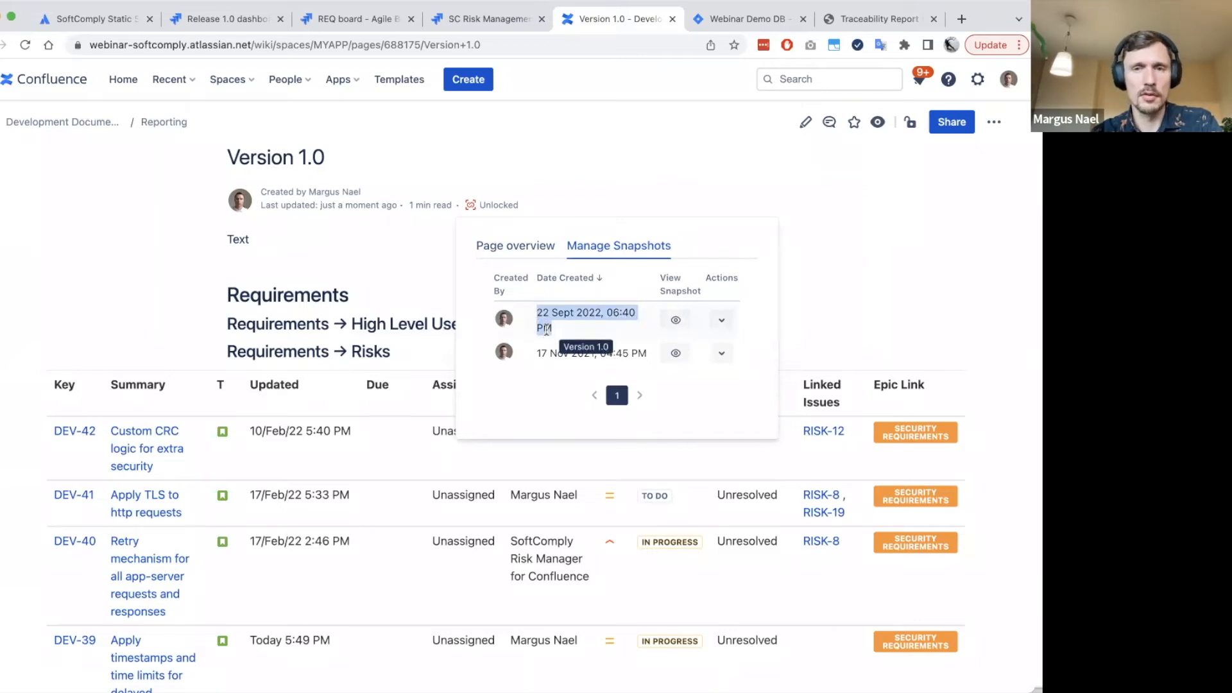
left_click(546, 330)
left_click(677, 320)
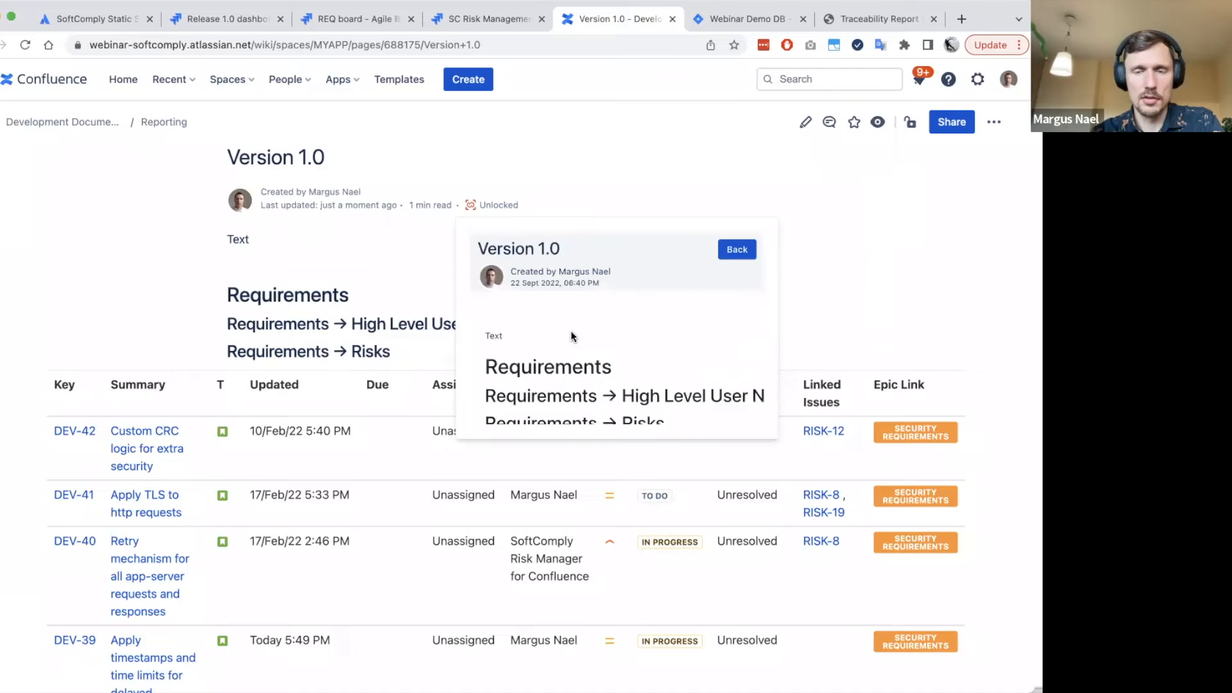
scroll(642, 385, "down", 5)
scroll(643, 385, "up", 3)
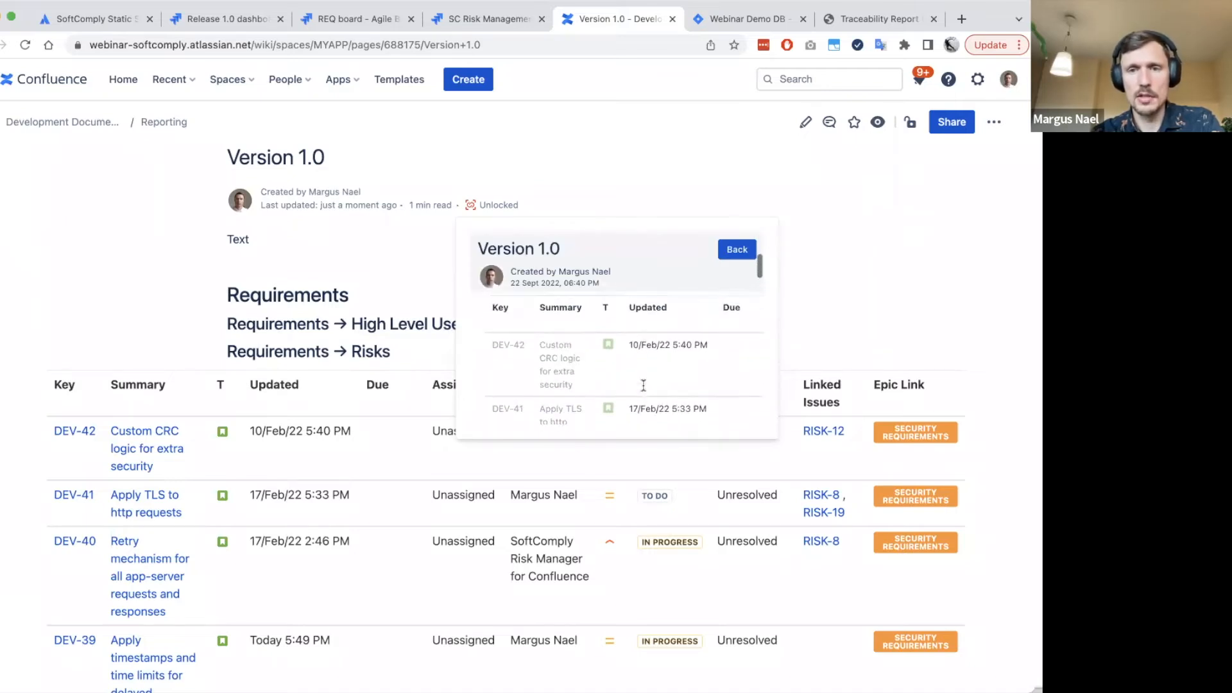
scroll(643, 385, "down", 1)
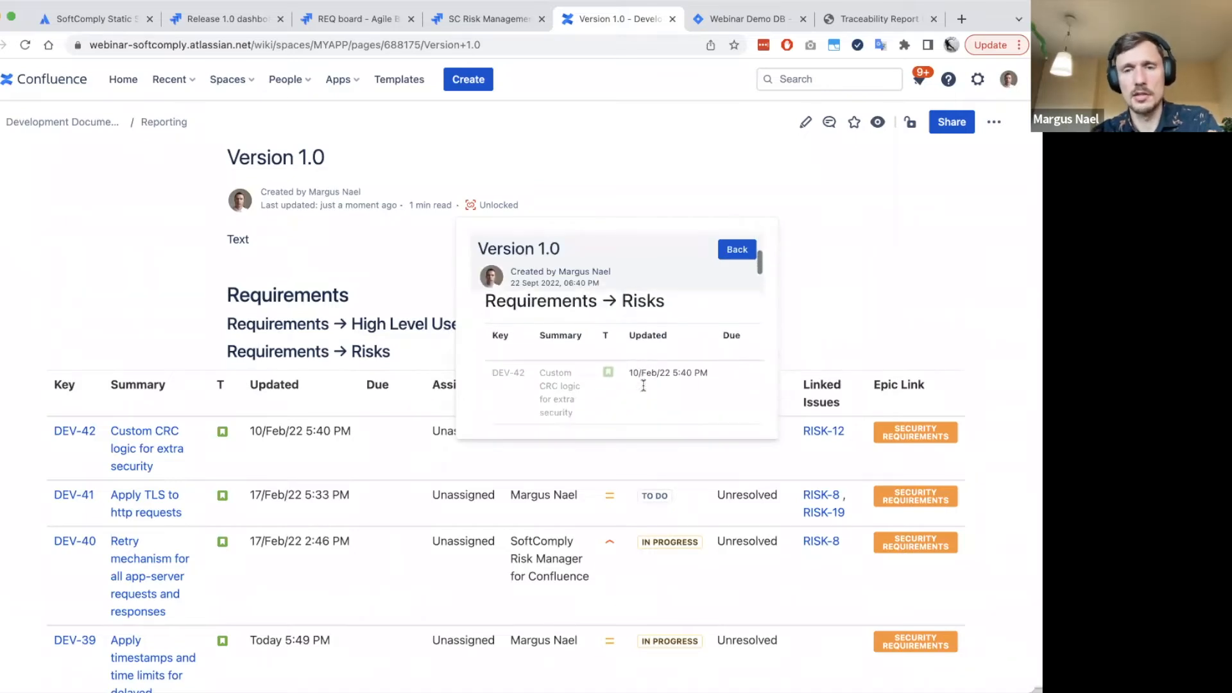
left_click(887, 310)
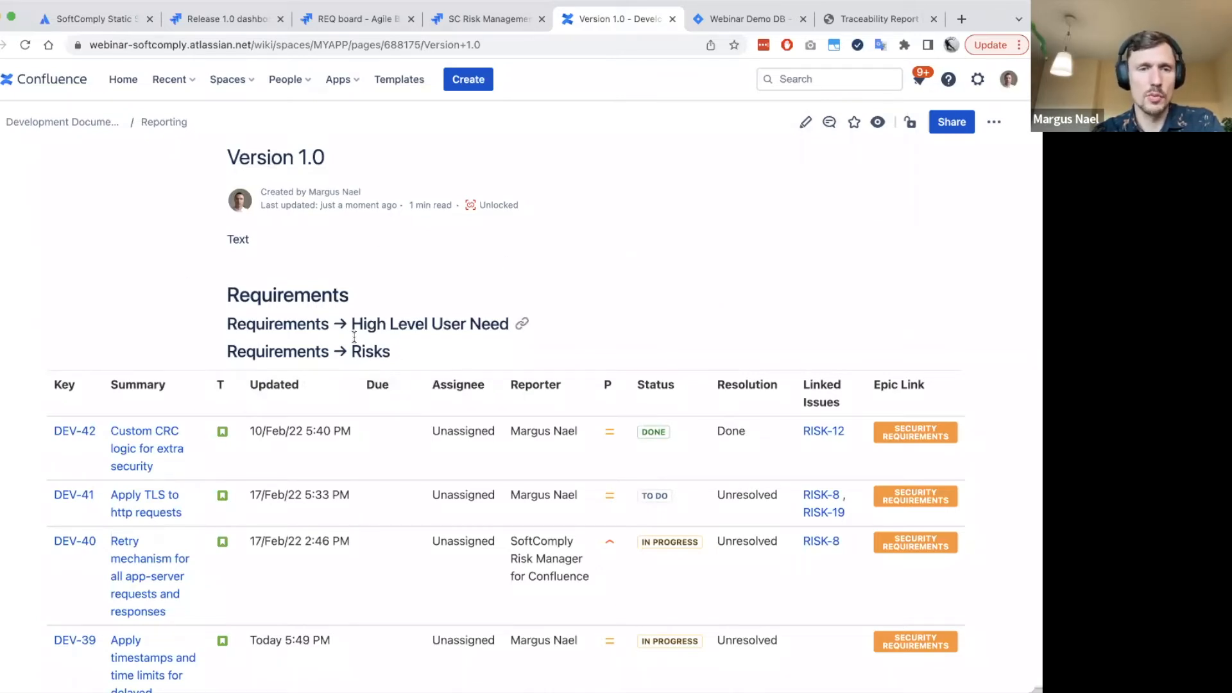
Lock the Version 1.0 page with its latest snapshot, creating a new page version from it
left_click(486, 207)
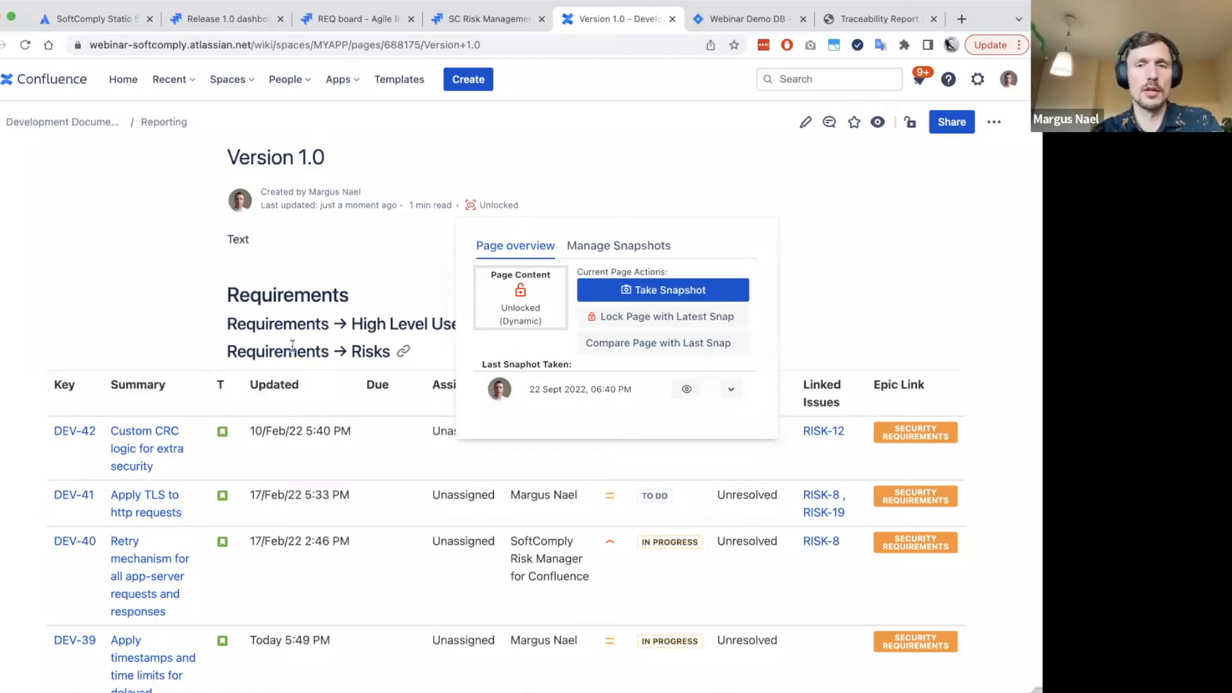
left_click(681, 312)
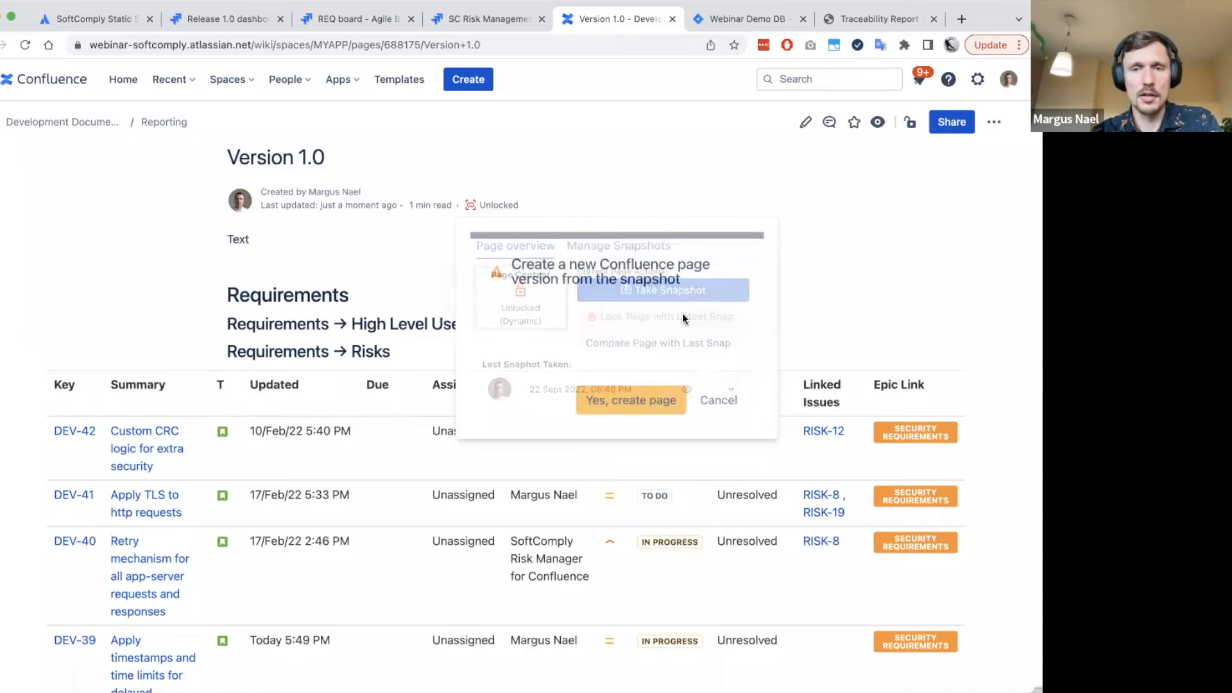
left_click(650, 399)
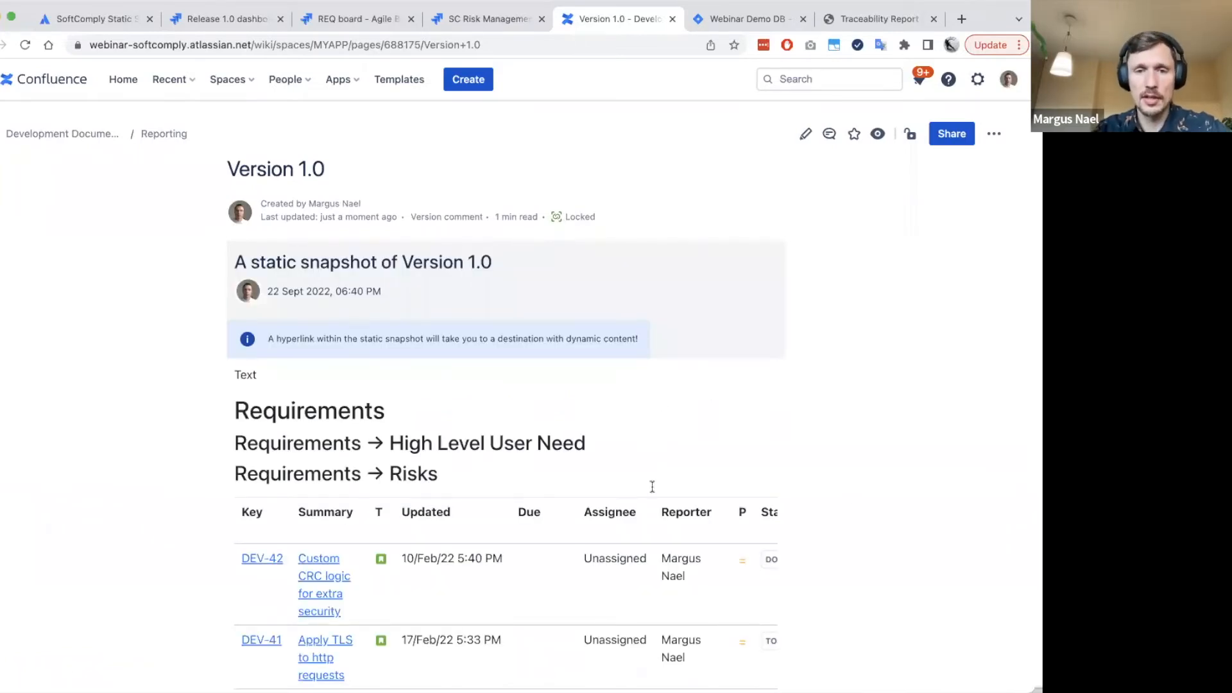
Examine the locked Version 1.0 page, from the static snapshot header through the Requirements → Risks table
scroll(549, 418, "down", 1)
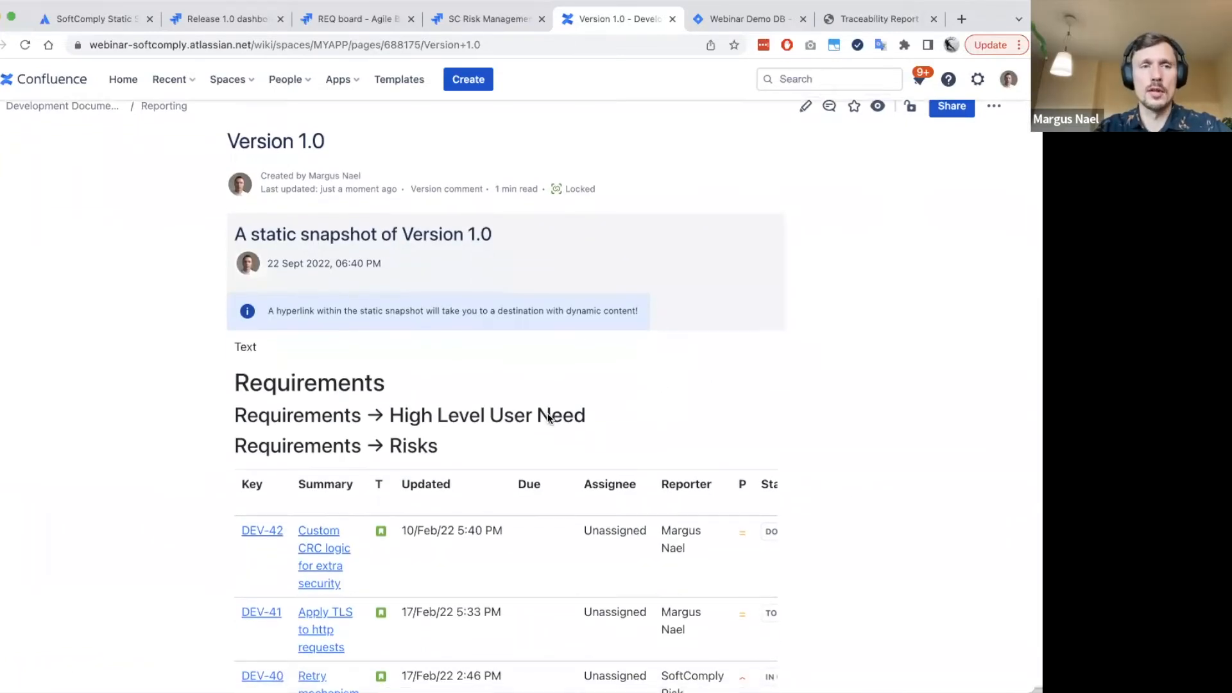
scroll(548, 417, "down", 1)
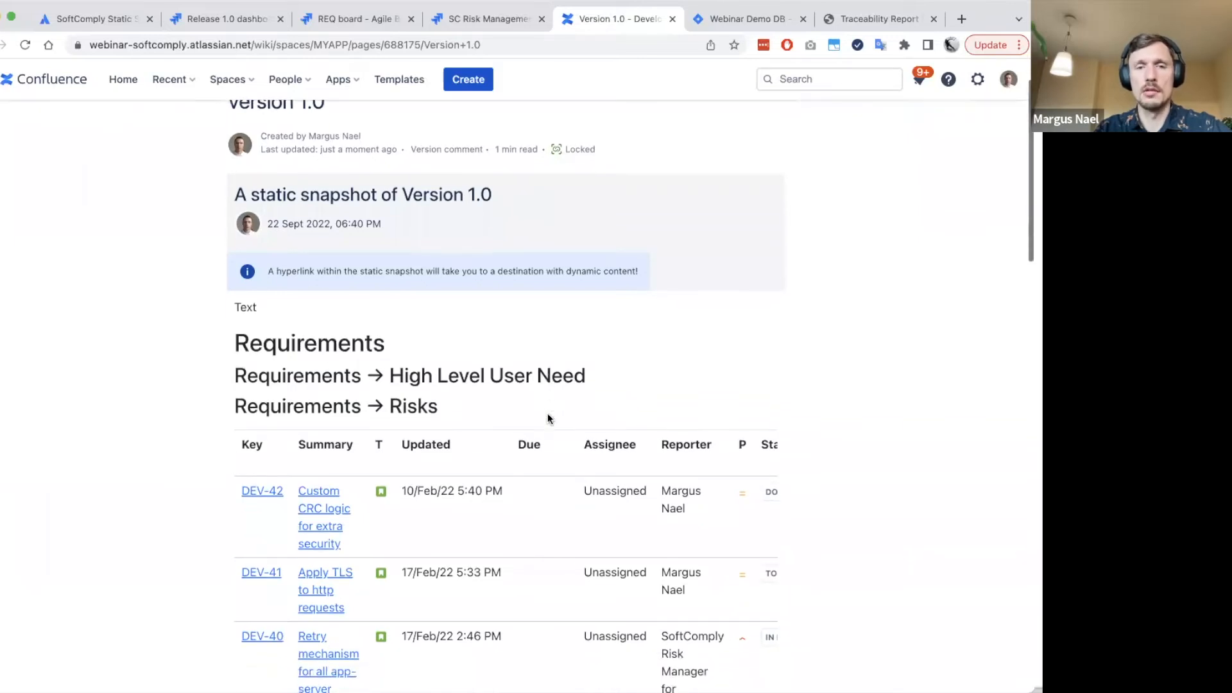
scroll(548, 416, "down", 3)
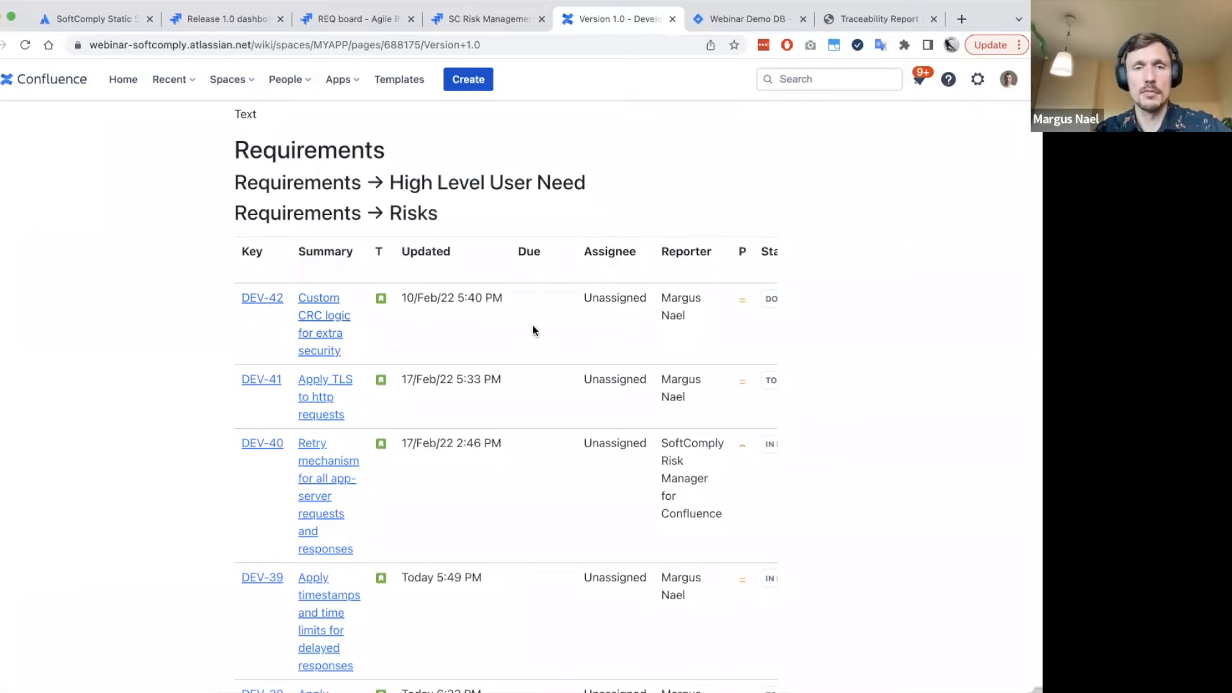
scroll(534, 329, "up", 2)
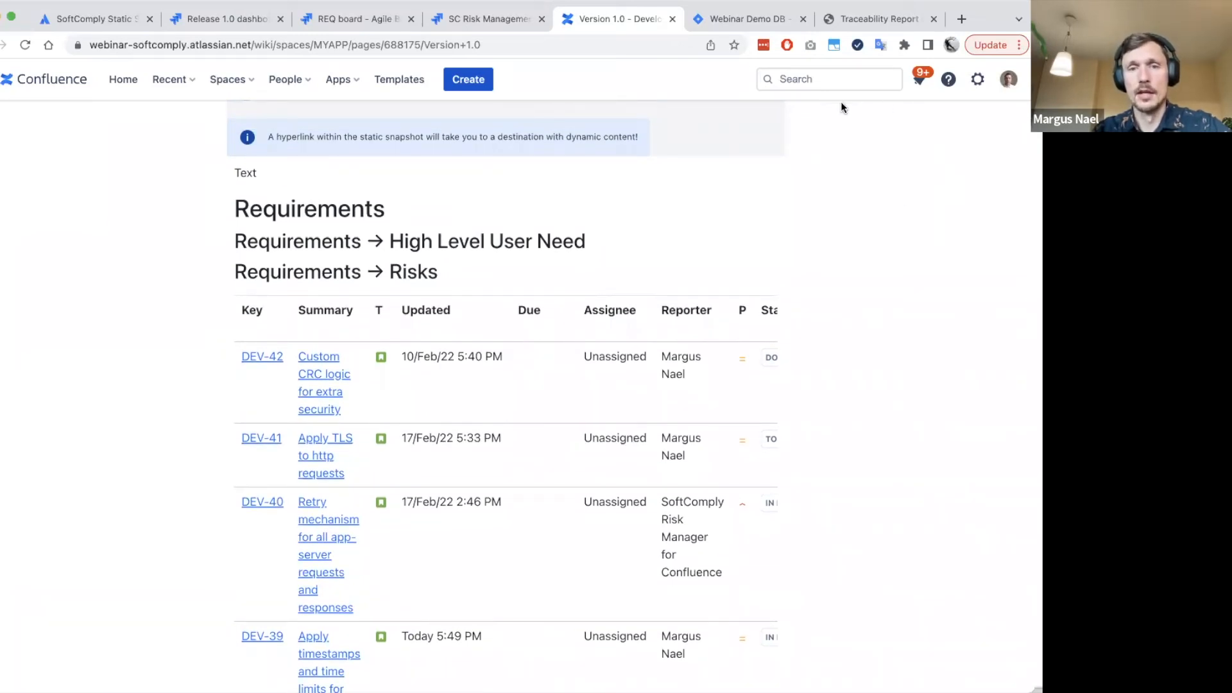
scroll(421, 324, "down", 2)
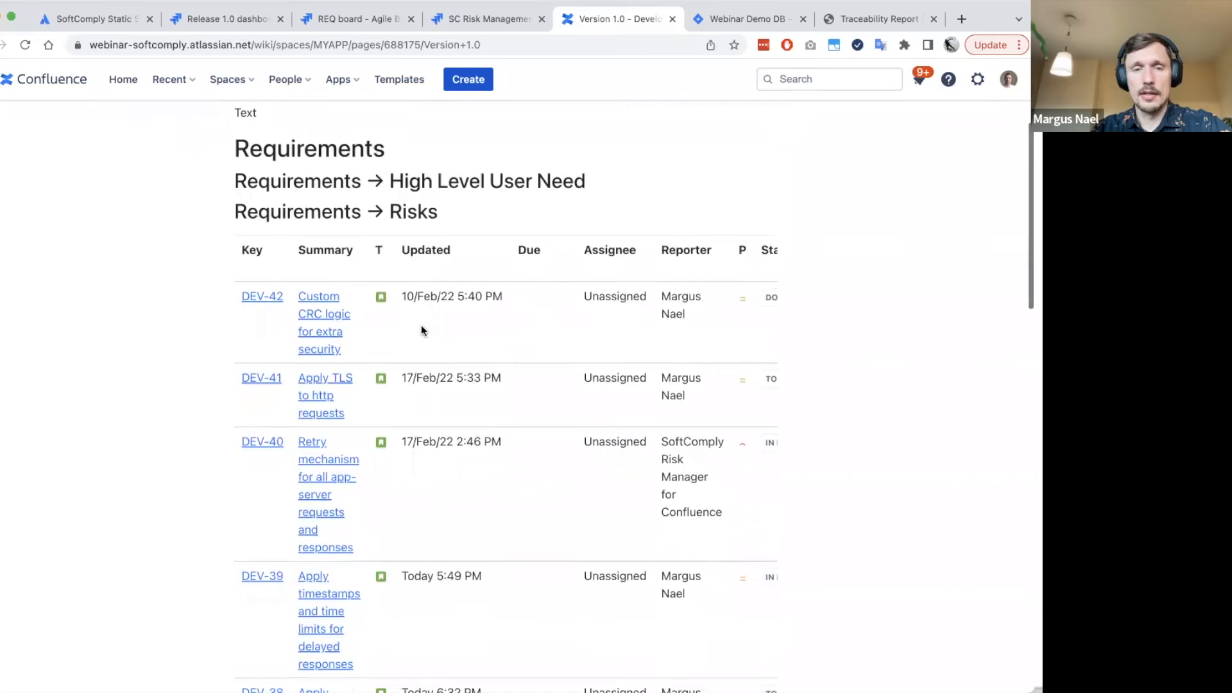
scroll(421, 325, "up", 5)
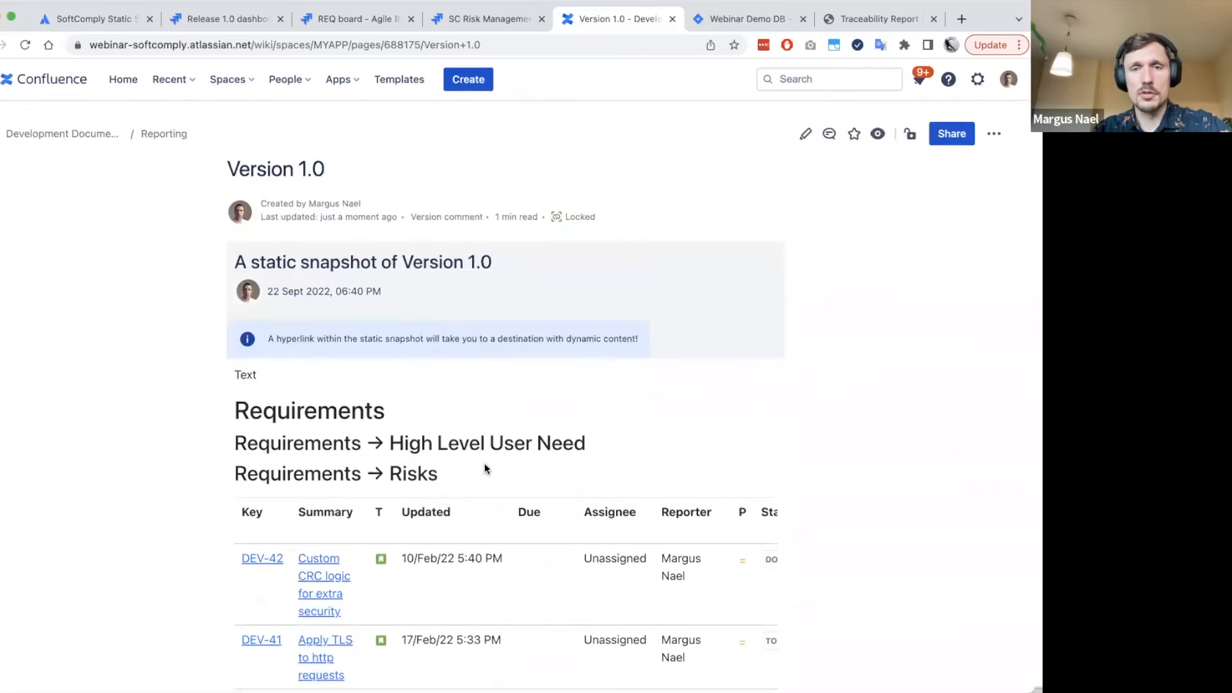
scroll(482, 464, "down", 3)
scroll(483, 469, "down", 2)
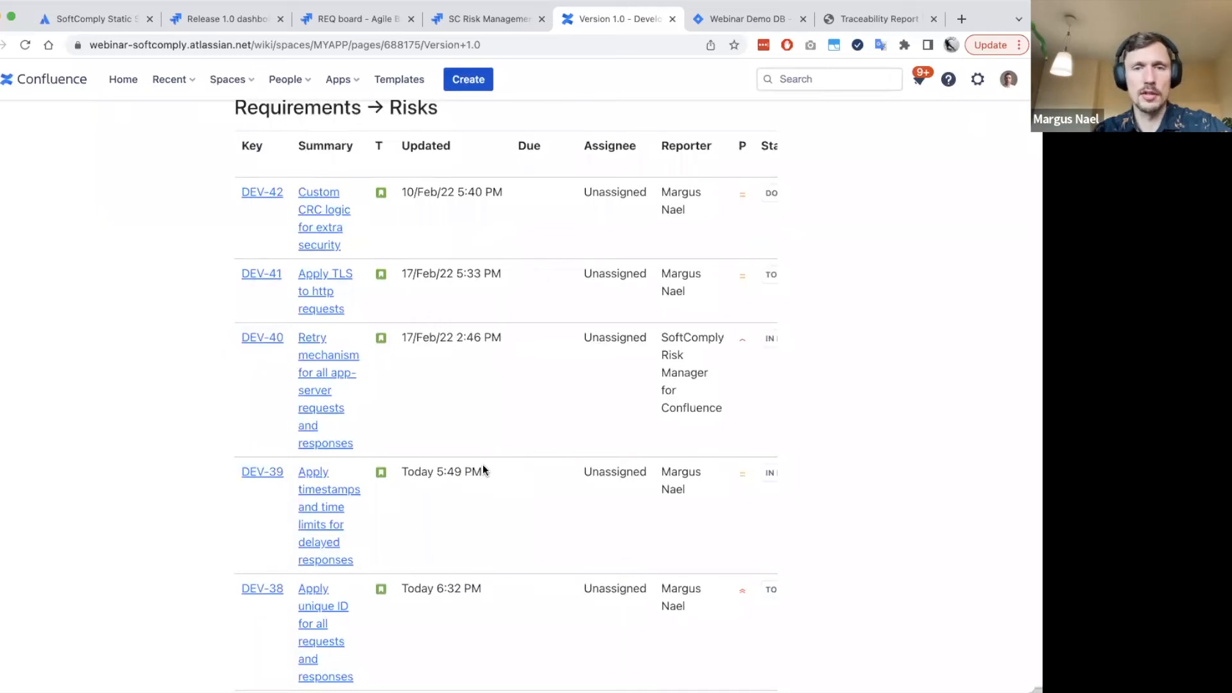
scroll(483, 464, "up", 1)
scroll(482, 464, "up", 4)
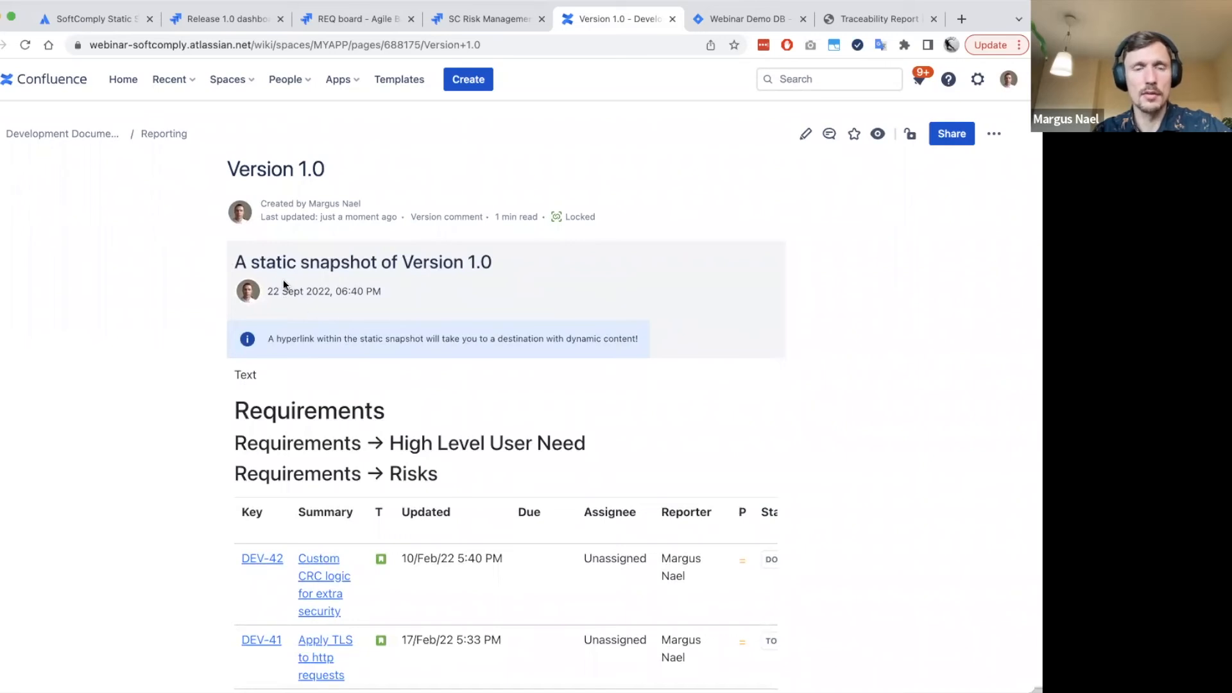
scroll(468, 432, "down", 15)
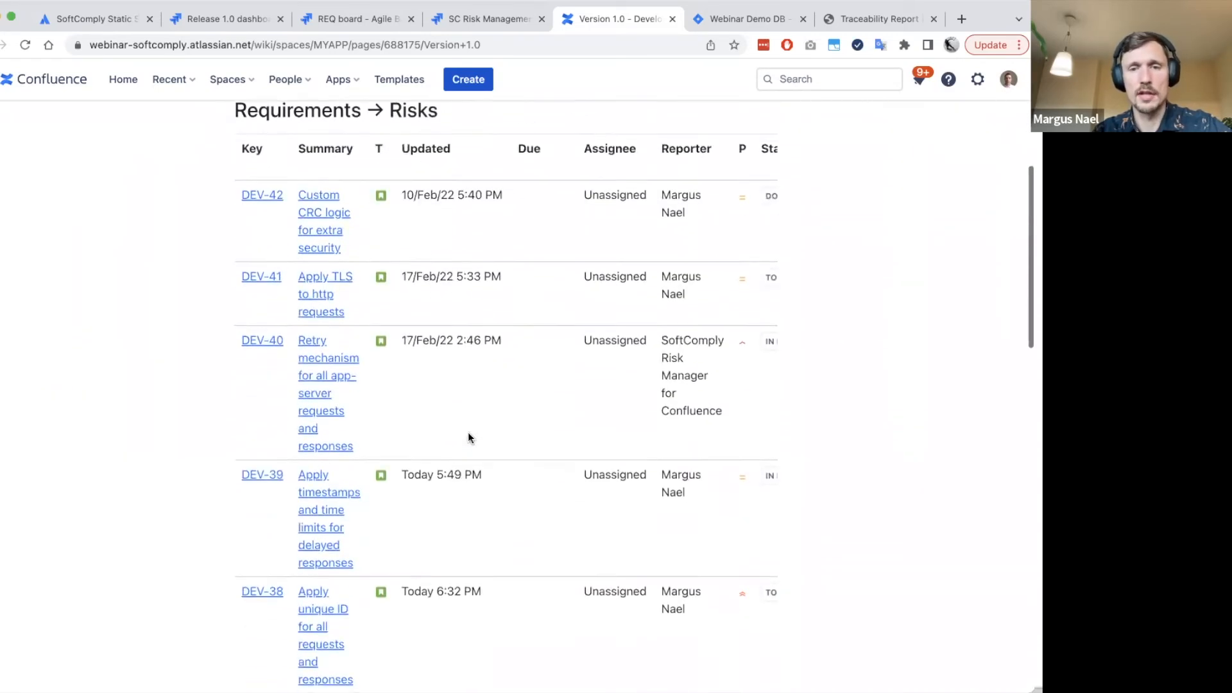
scroll(468, 432, "up", 10)
scroll(468, 433, "up", 15)
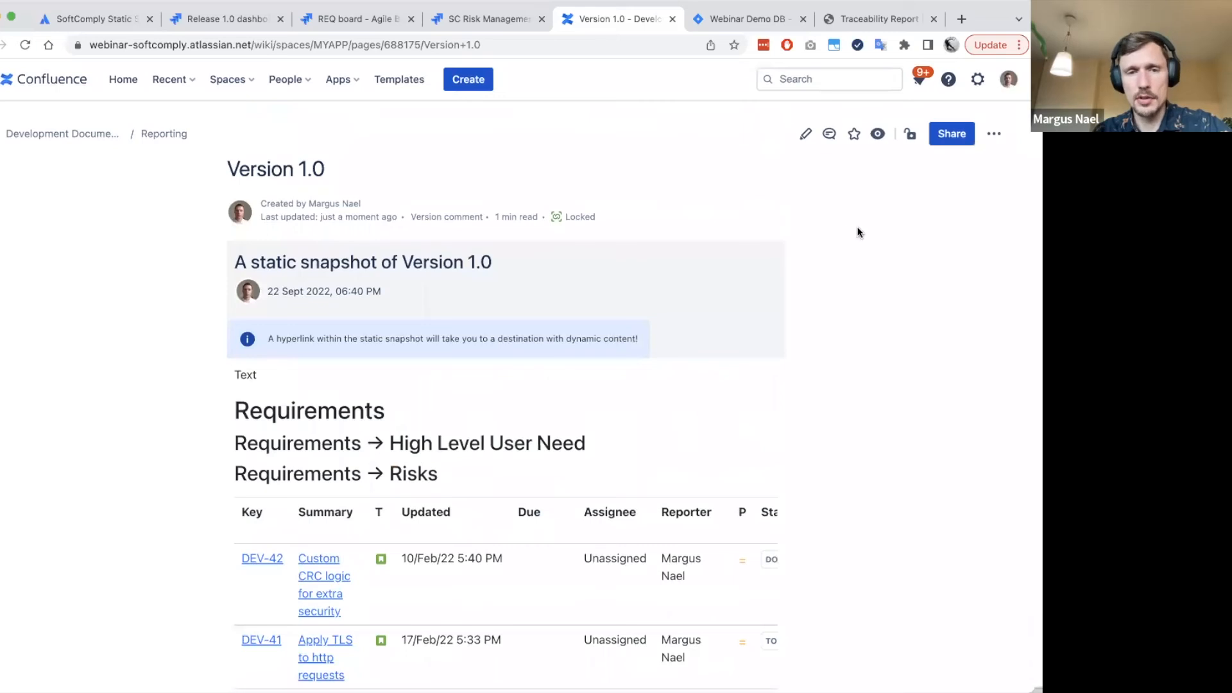